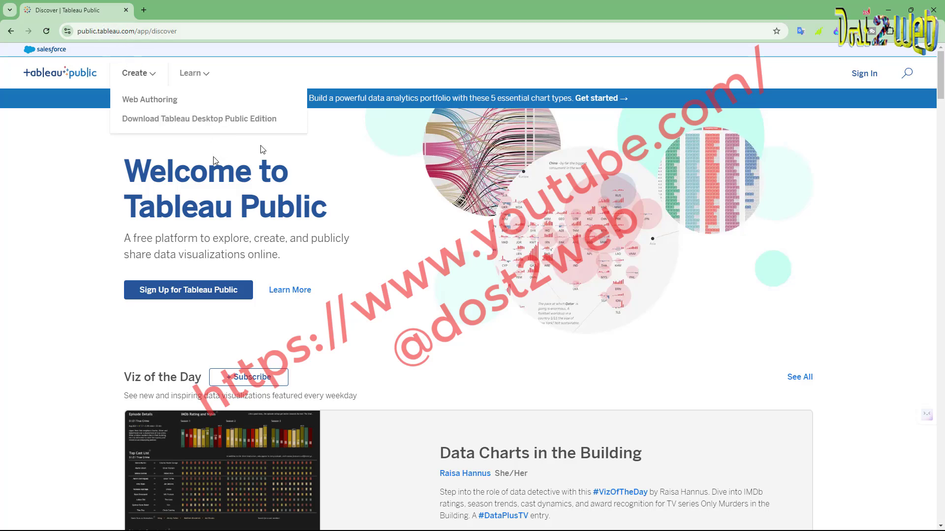
Step: Open the Sample Data page of Tableau Public's learning resources
mouse_move(154, 85)
mouse_move(183, 79)
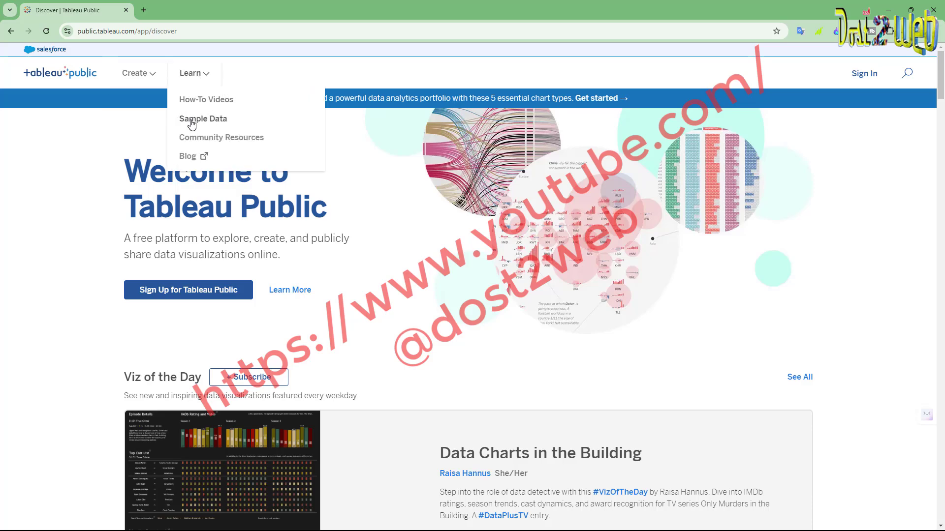
left_click(210, 122)
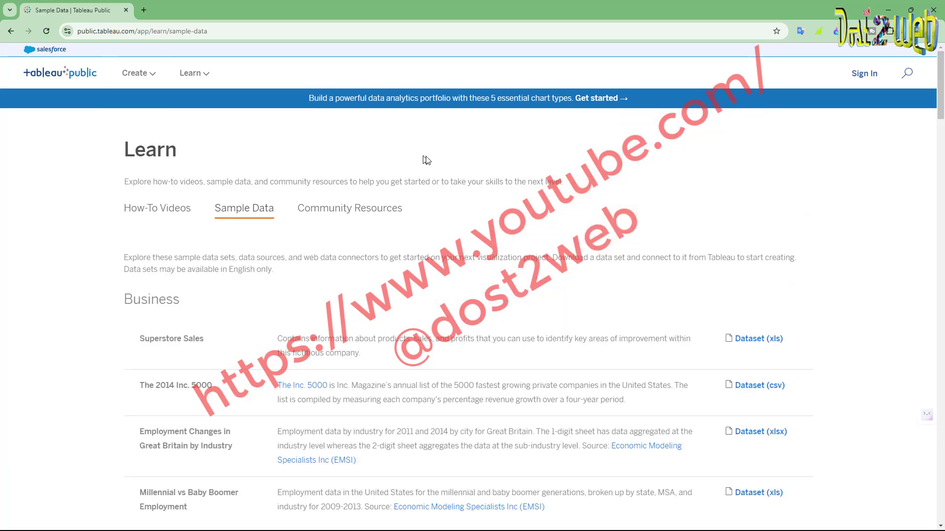
Step: Look through the sample datasets by category, from Business down to Sources for Data Sets, and return to the Business section
scroll(178, 219, "down", 2)
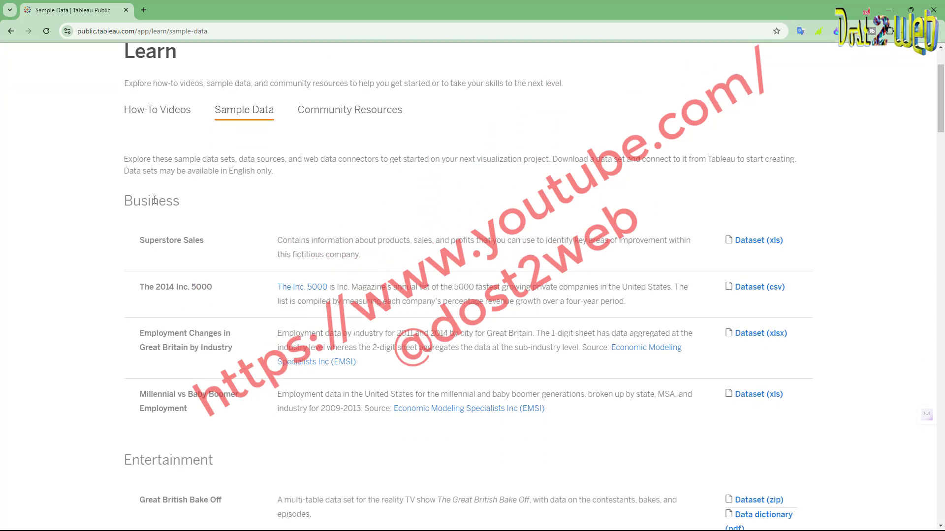
scroll(154, 200, "down", 9)
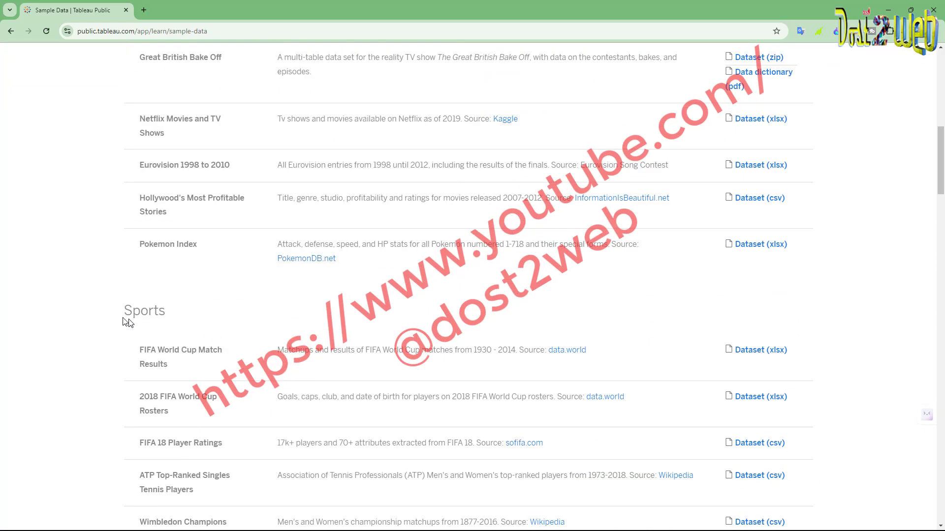
scroll(128, 323, "down", 10)
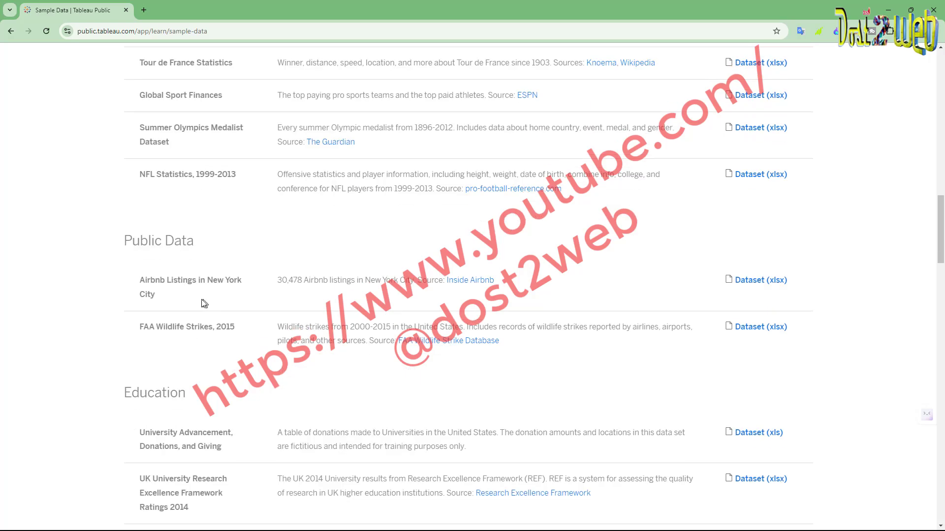
scroll(204, 303, "down", 11)
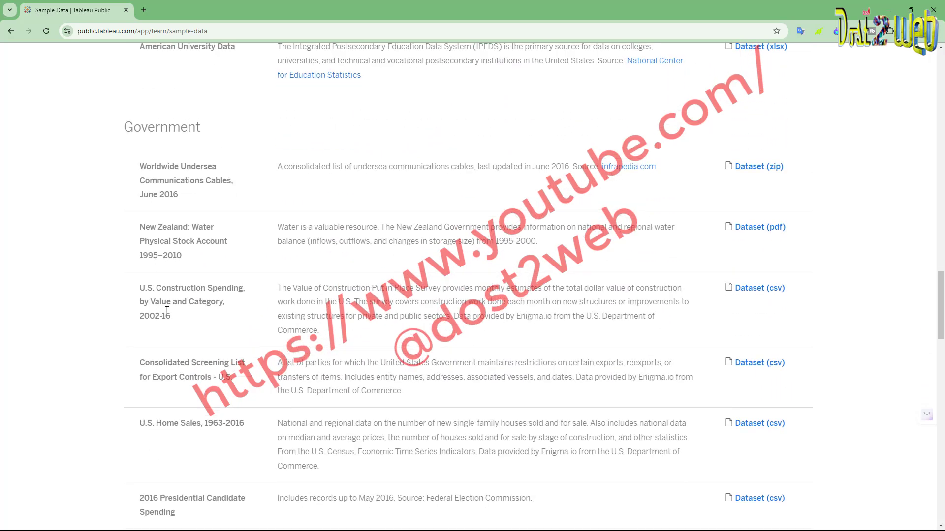
scroll(167, 311, "down", 12)
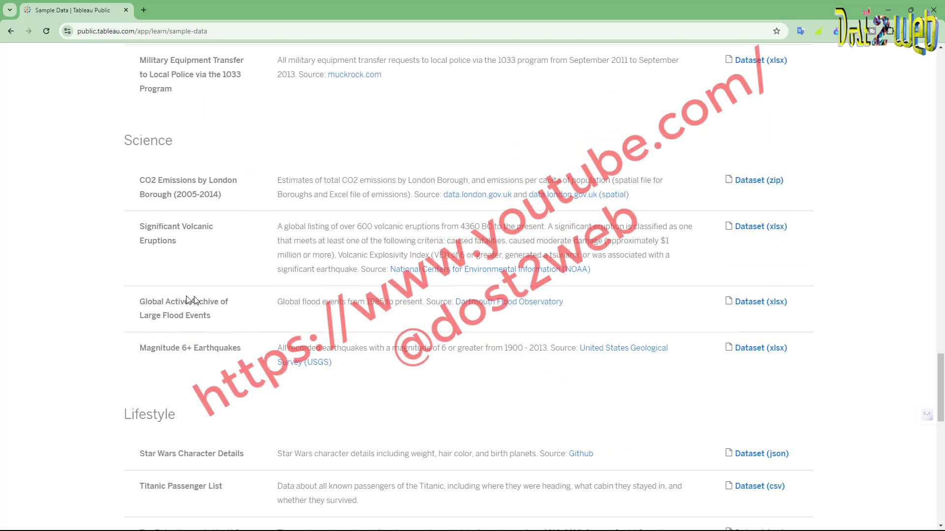
scroll(191, 300, "down", 3)
scroll(189, 246, "down", 8)
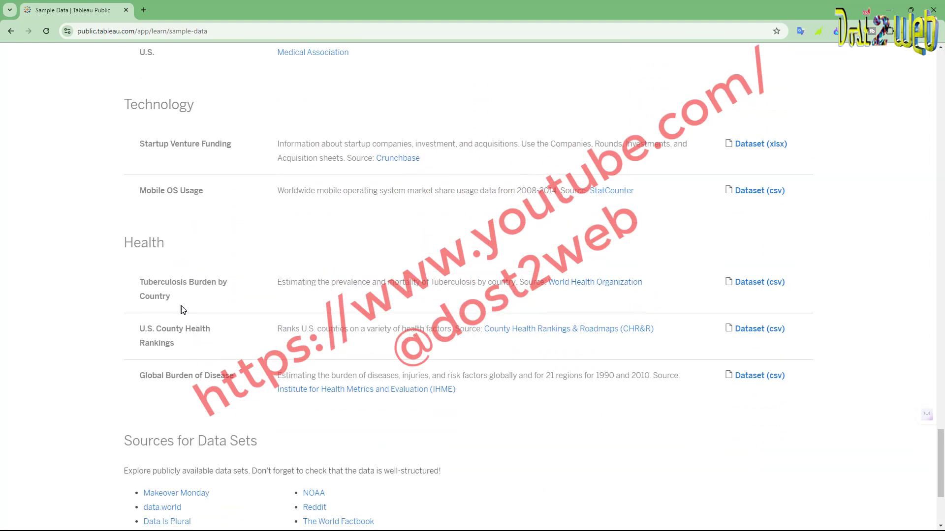
scroll(182, 309, "down", 4)
scroll(187, 309, "up", 17)
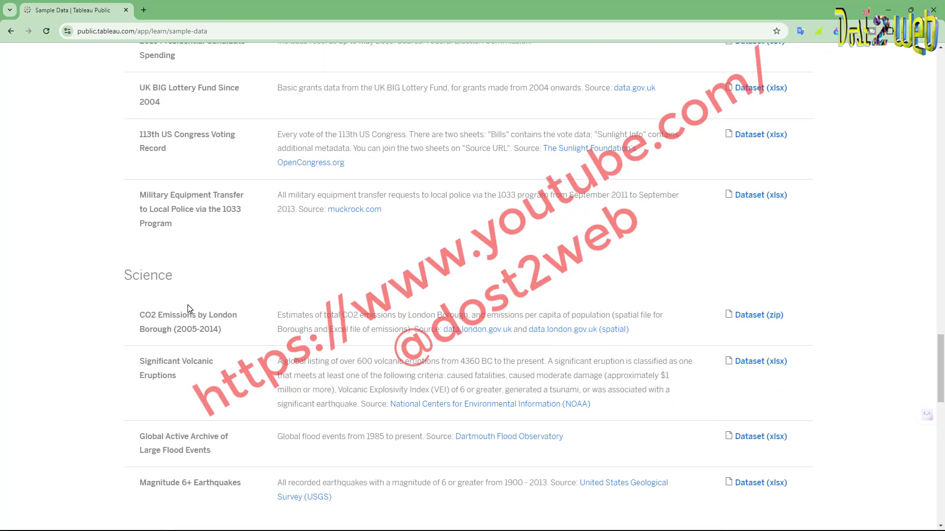
scroll(187, 309, "up", 20)
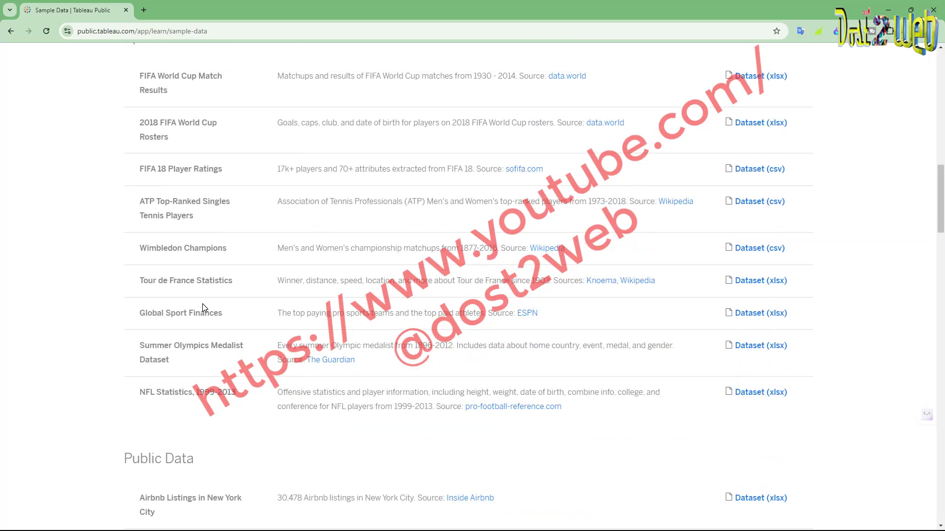
scroll(202, 305, "up", 20)
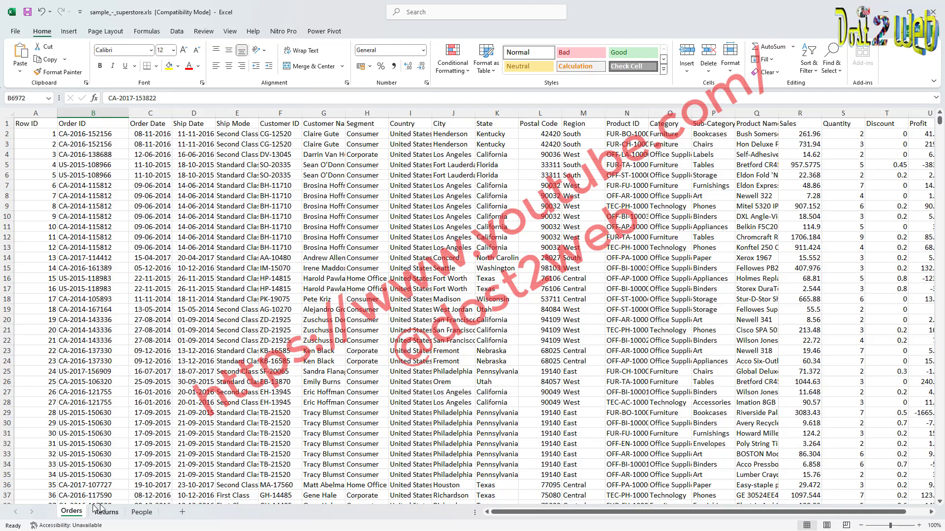
Step: Switch to sample_-_superstore.xls in Excel and review the Orders sheet's column headings from Row ID to Country
left_click(35, 125)
left_click(66, 122)
left_click(147, 123)
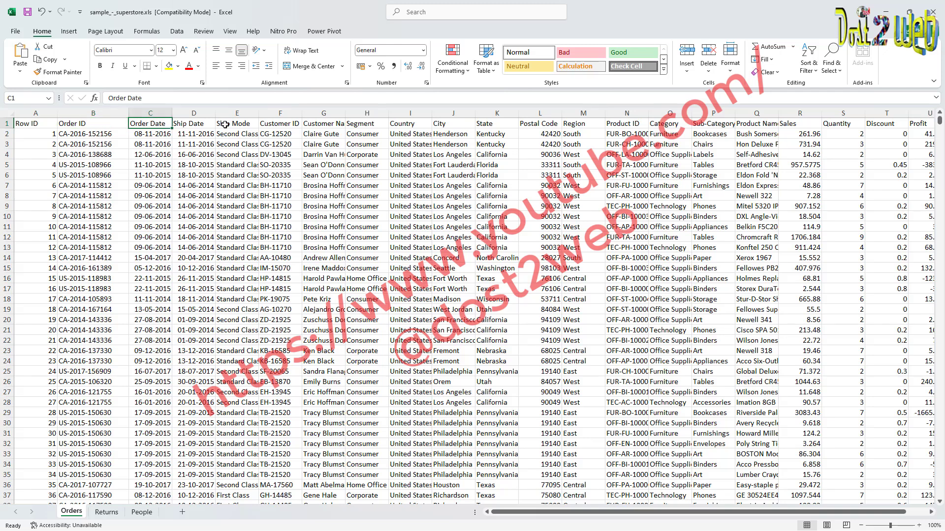
left_click(205, 123)
left_click(228, 123)
left_click(276, 124)
left_click(318, 126)
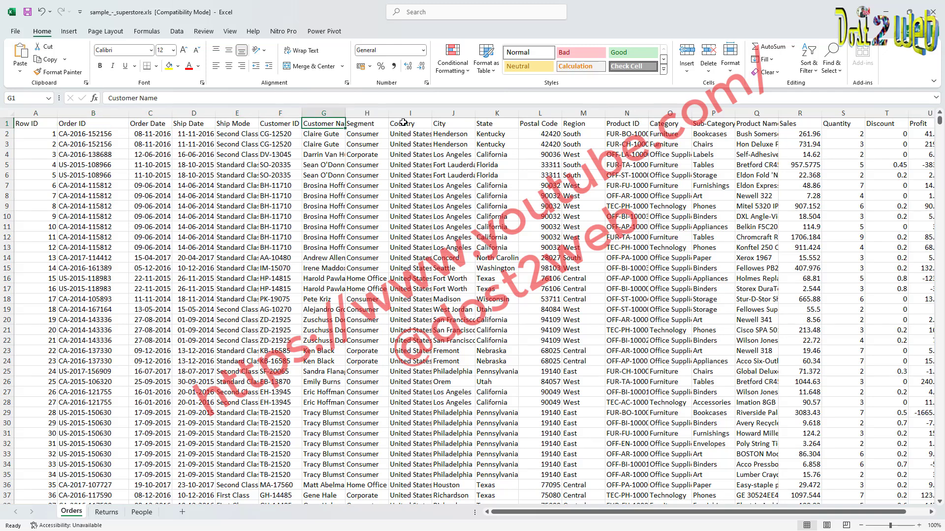
left_click(408, 124)
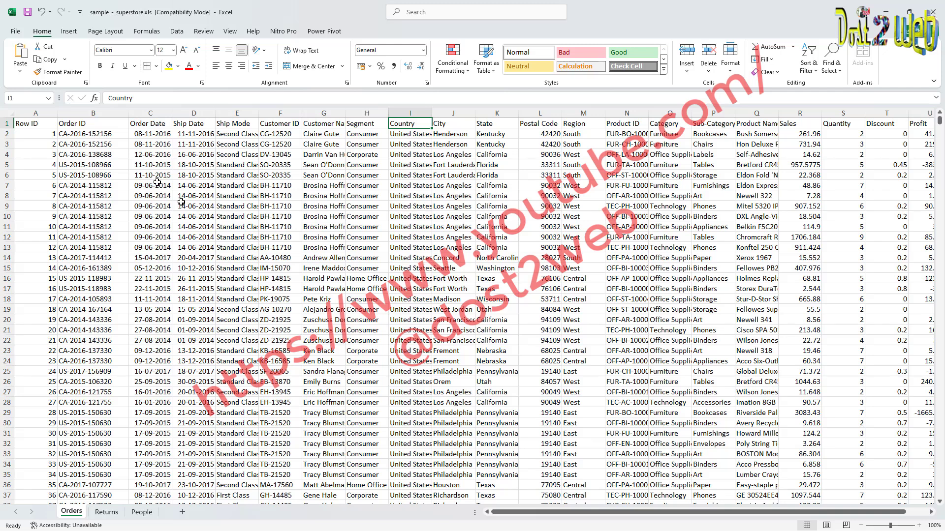
Step: Select the Orders data range A1:U51, including the header row
left_click_drag(31, 127, 466, 484)
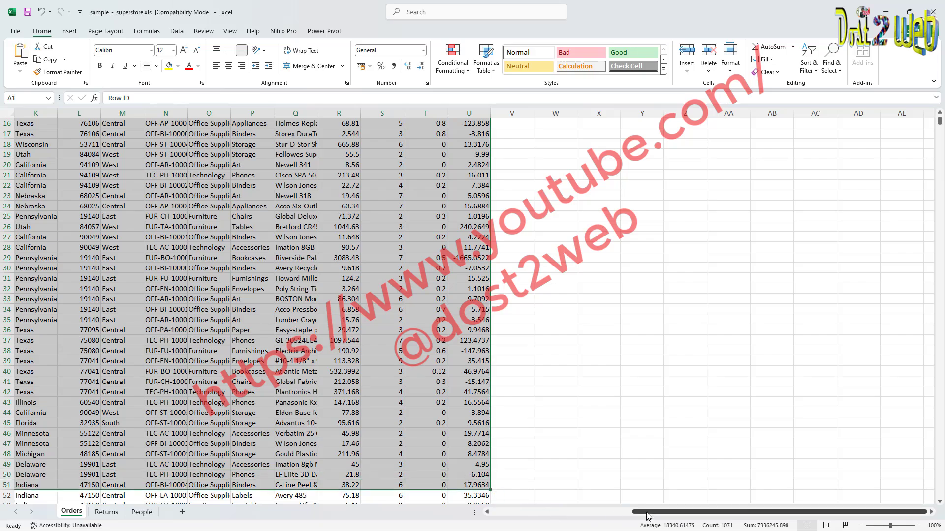
left_click_drag(647, 512, 508, 515)
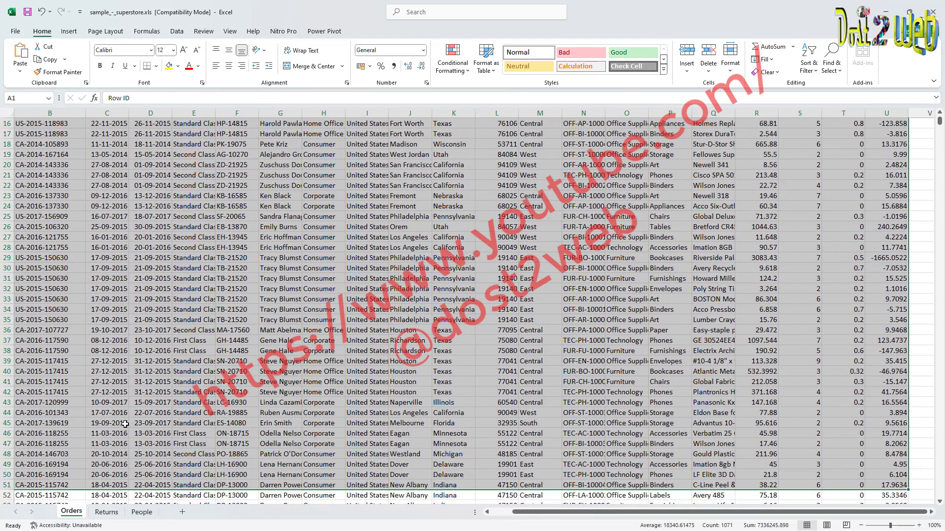
scroll(144, 386, "up", 5)
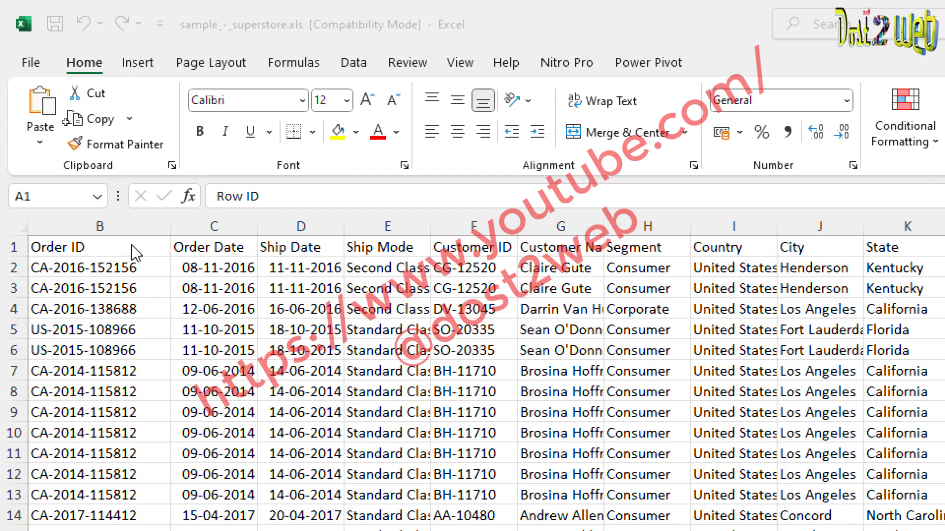
Step: Create a PivotTable on a new worksheet from the table range Orders!$A$1:$U$51
key("ctrl+a")
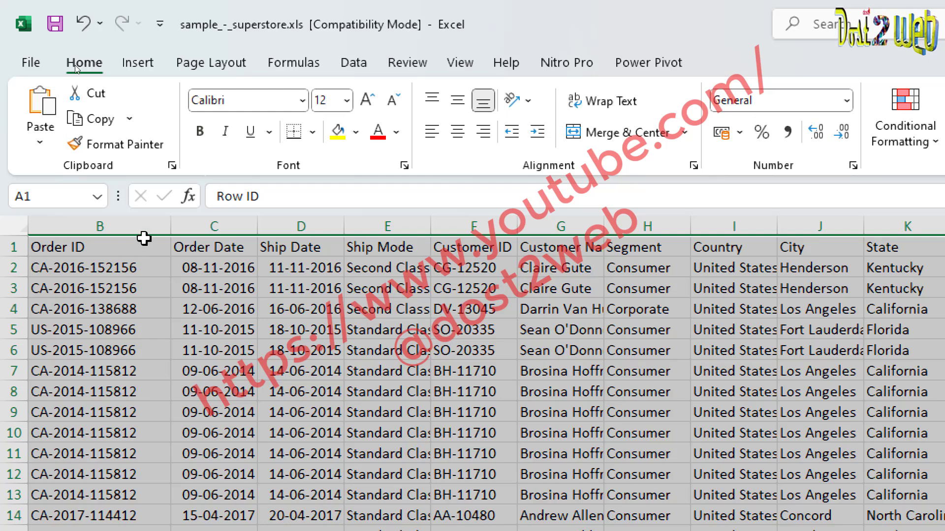
left_click(141, 63)
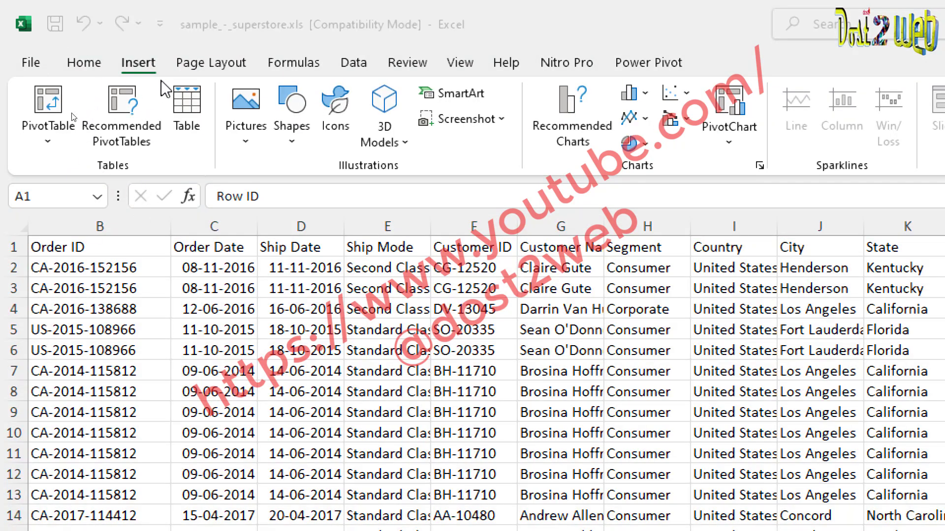
key("ctrl+a")
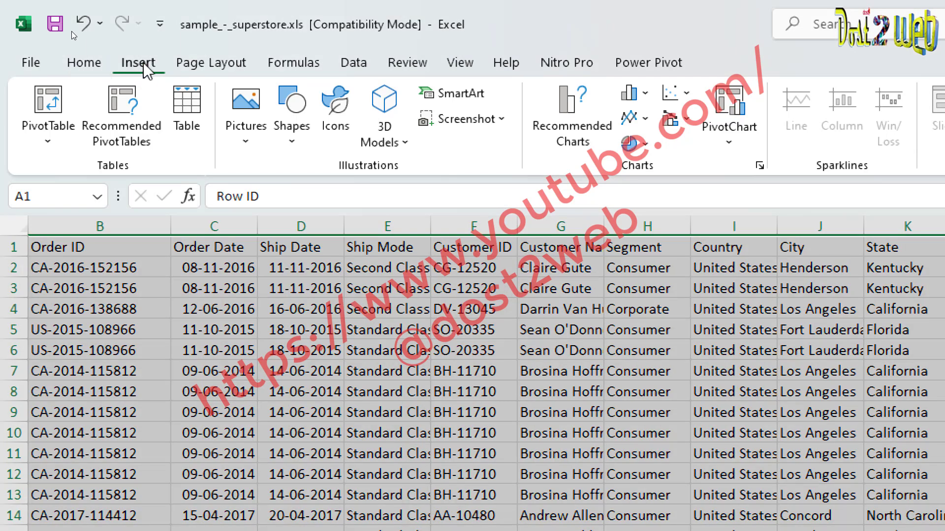
left_click(52, 145)
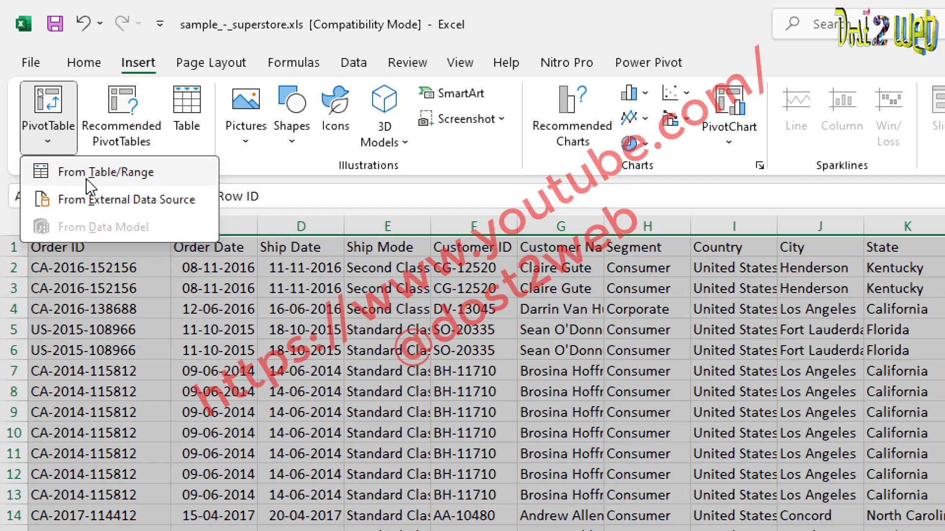
left_click(106, 177)
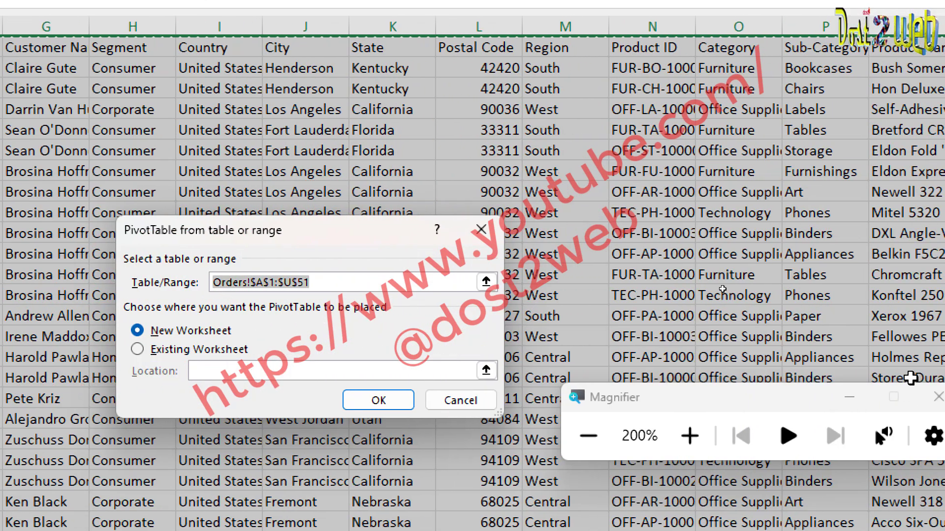
left_click(849, 398)
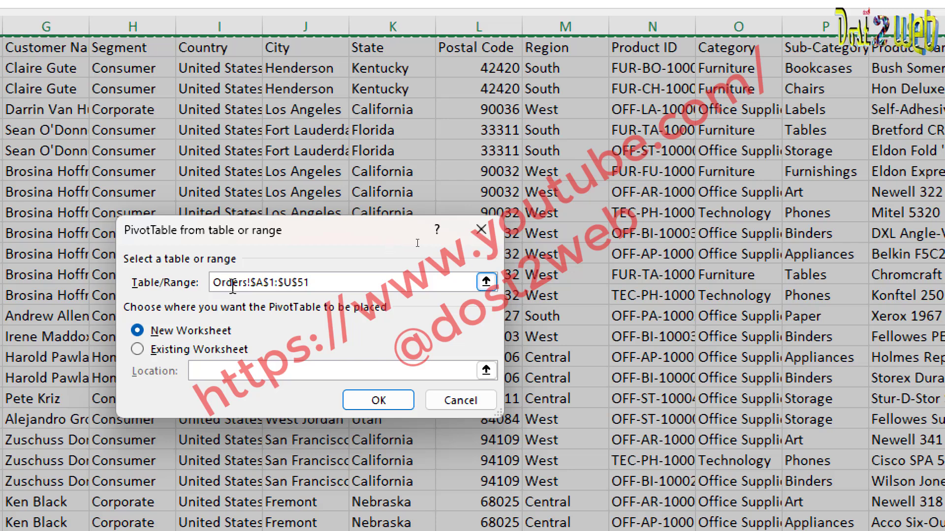
left_click_drag(248, 285, 224, 285)
left_click(266, 283)
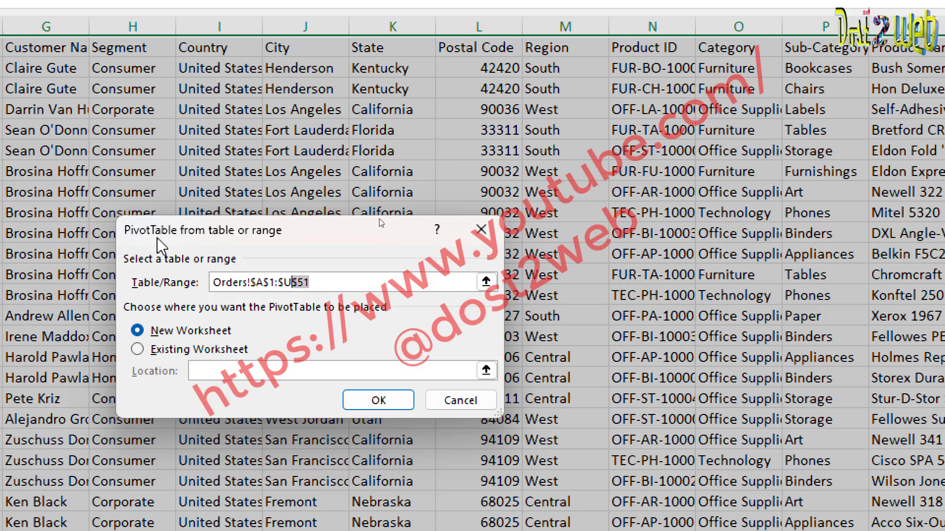
left_click(394, 401)
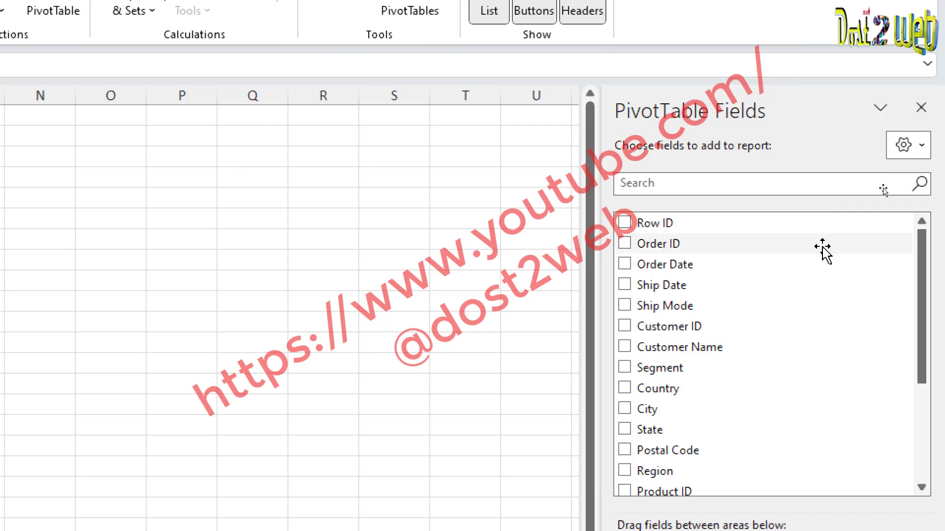
Step: Place the Customer Name field in the PivotTable's Columns area
scroll(730, 320, "down", 1)
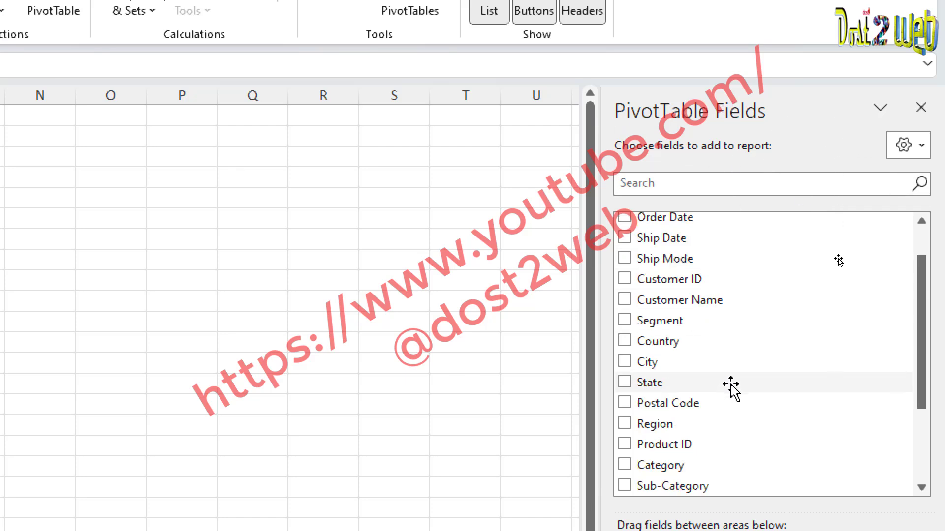
scroll(708, 305, "up", 1)
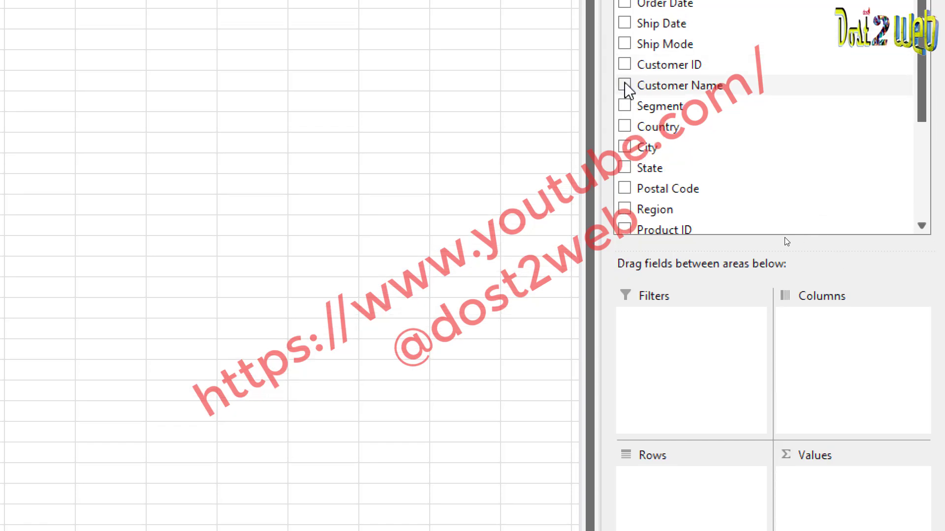
left_click_drag(625, 85, 824, 335)
Step: Add the Sales field to the PivotTable's Values area so sales are summed for each customer
scroll(707, 144, "down", 3)
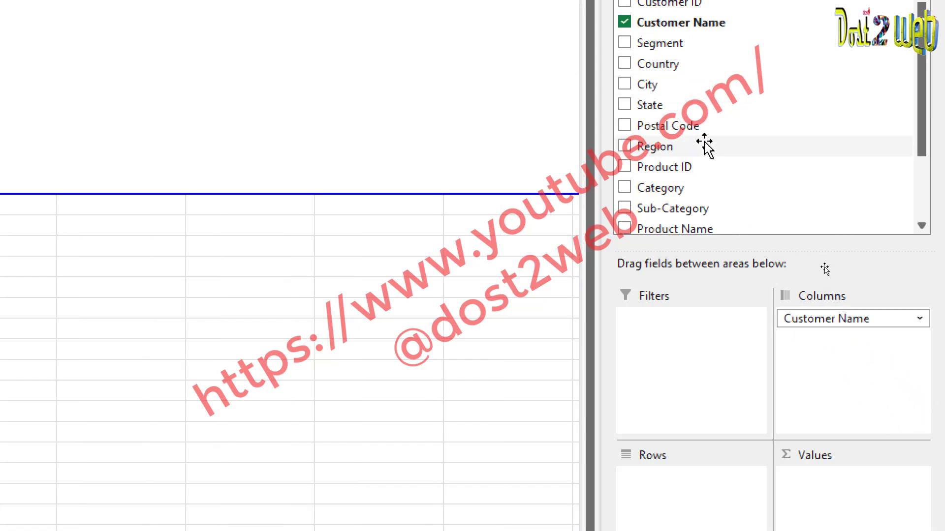
scroll(707, 143, "down", 1)
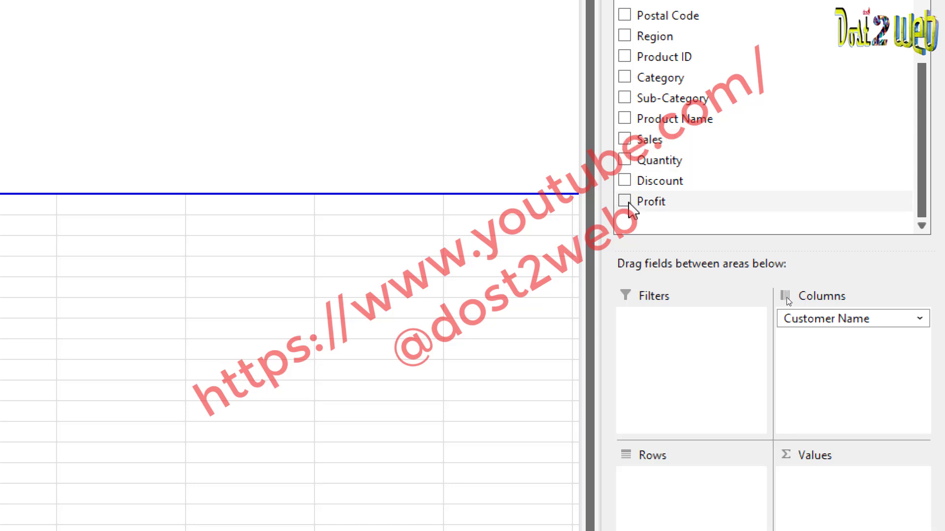
scroll(703, 170, "up", 3)
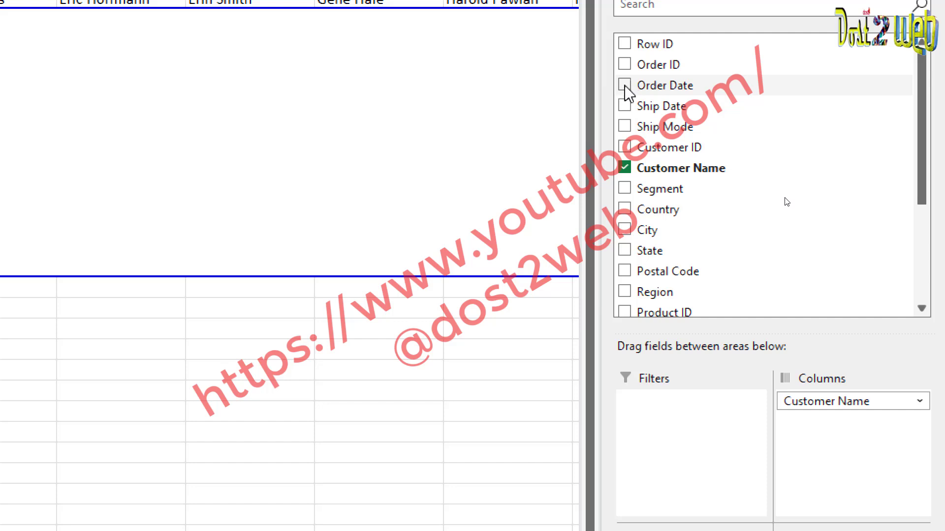
scroll(664, 163, "down", 3)
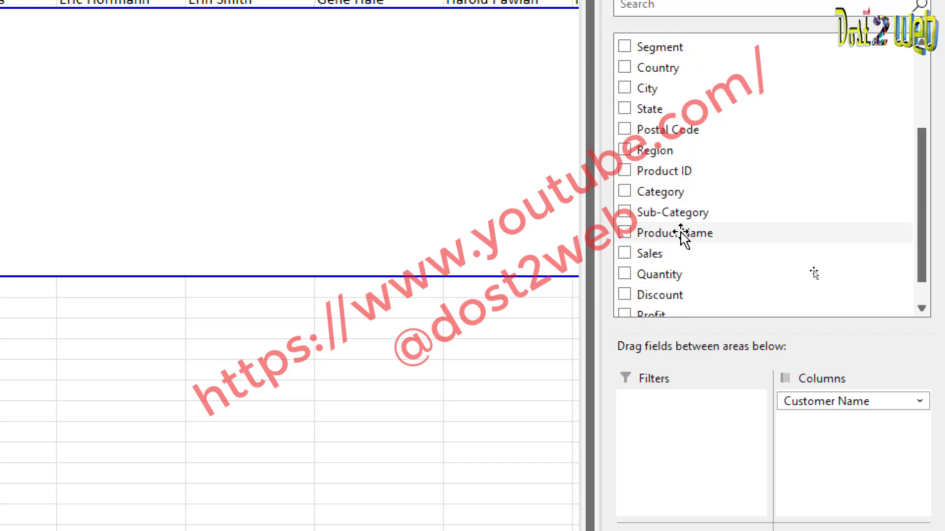
scroll(698, 236, "down", 1)
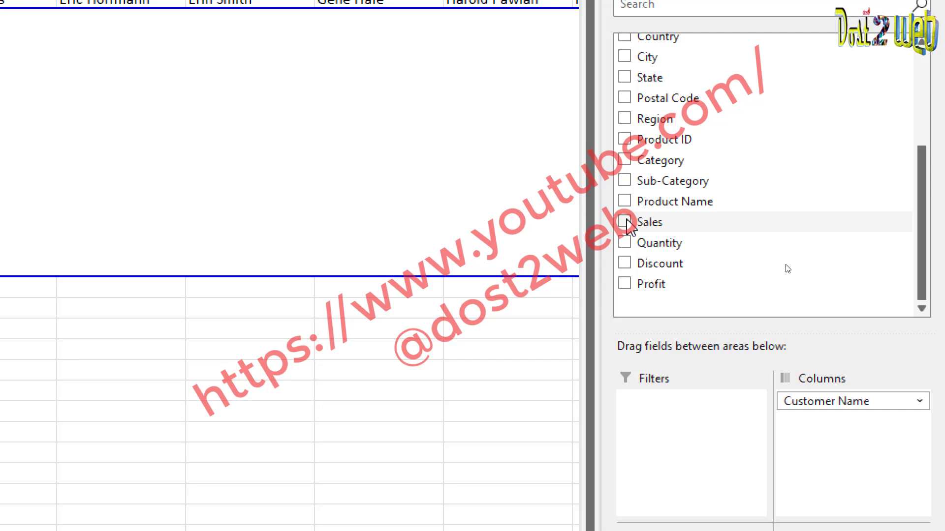
left_click_drag(689, 229, 810, 500)
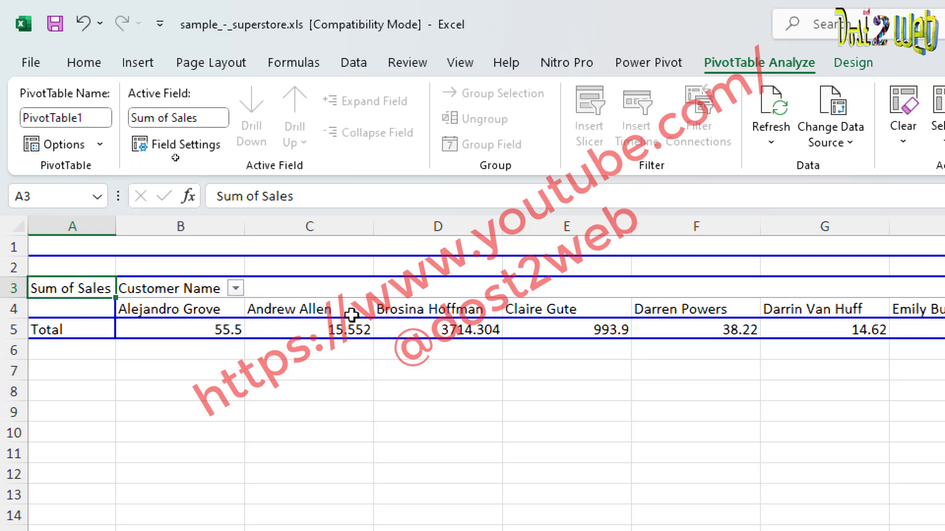
mouse_move(214, 327)
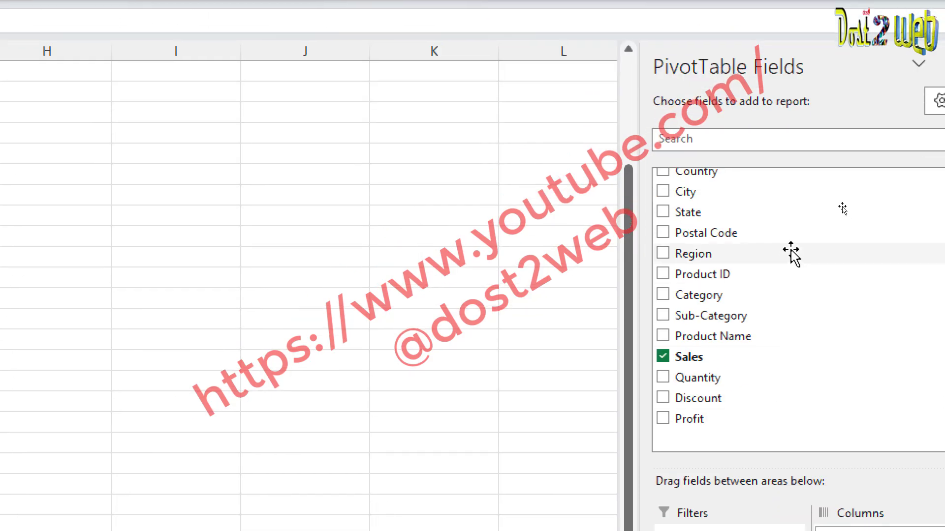
scroll(774, 233, "up", 1)
left_click(663, 195)
left_click(662, 195)
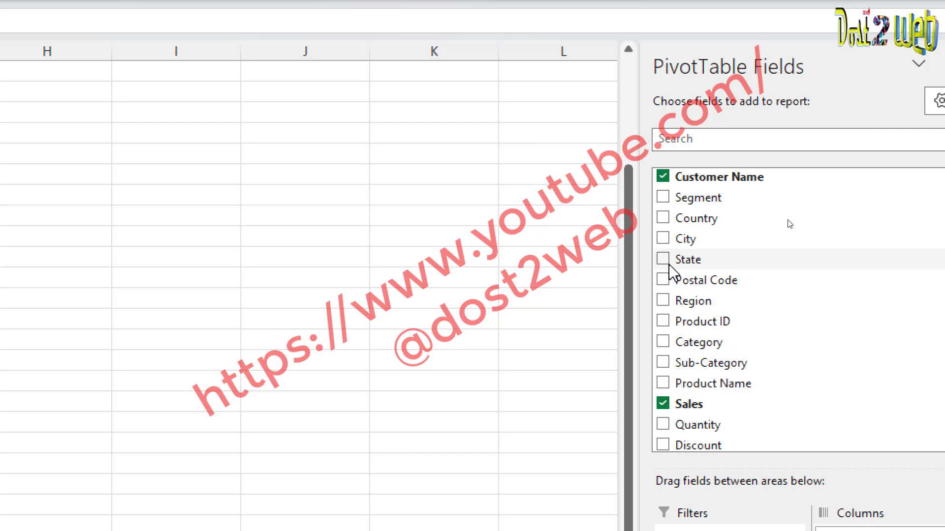
Step: Add the Country field to the PivotTable's Rows area and the Profit field to its Values area
left_click(662, 218)
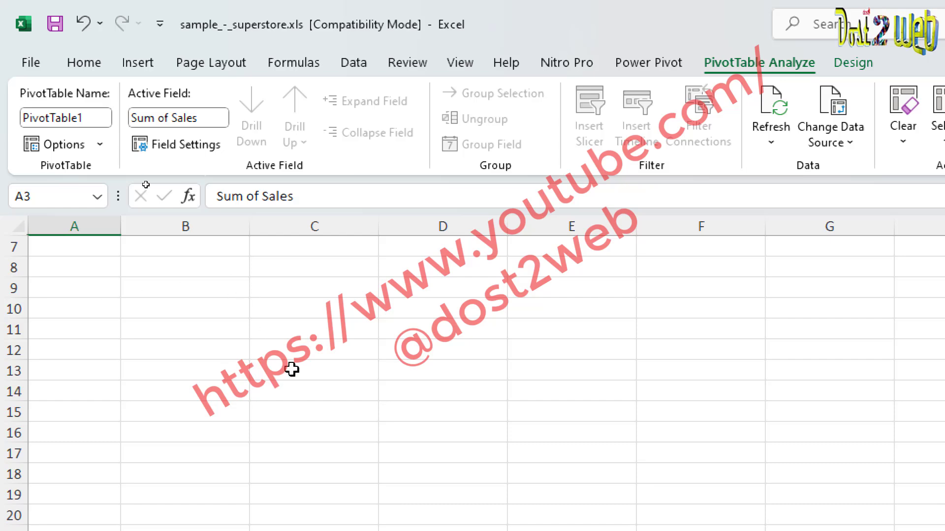
scroll(292, 371, "up", 2)
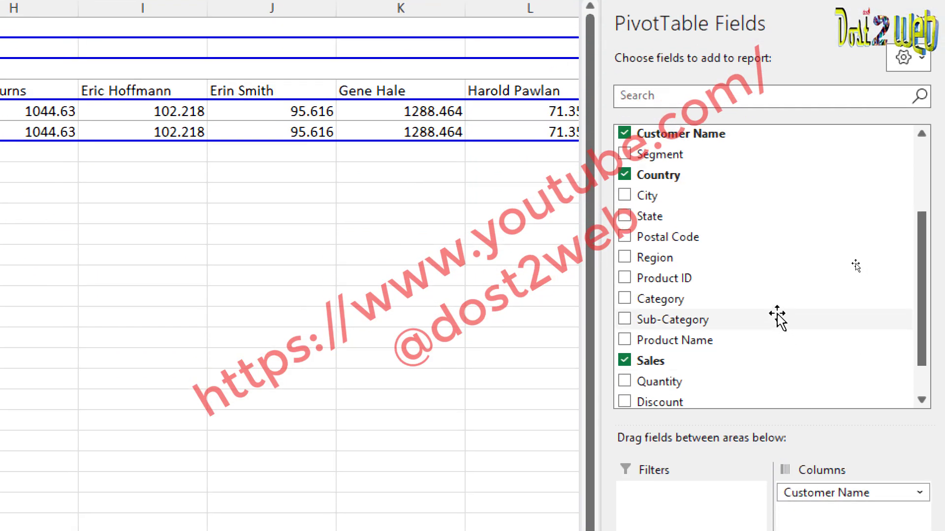
scroll(686, 323, "down", 2)
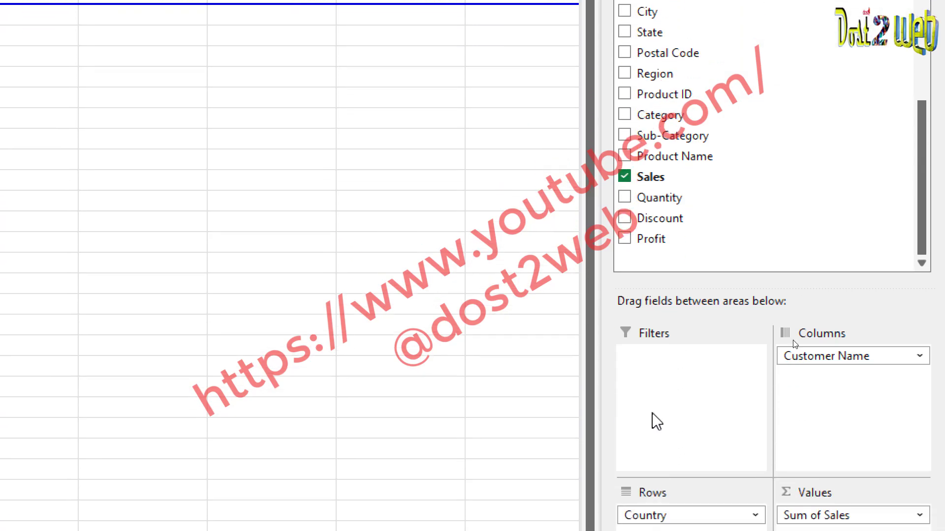
left_click(624, 239)
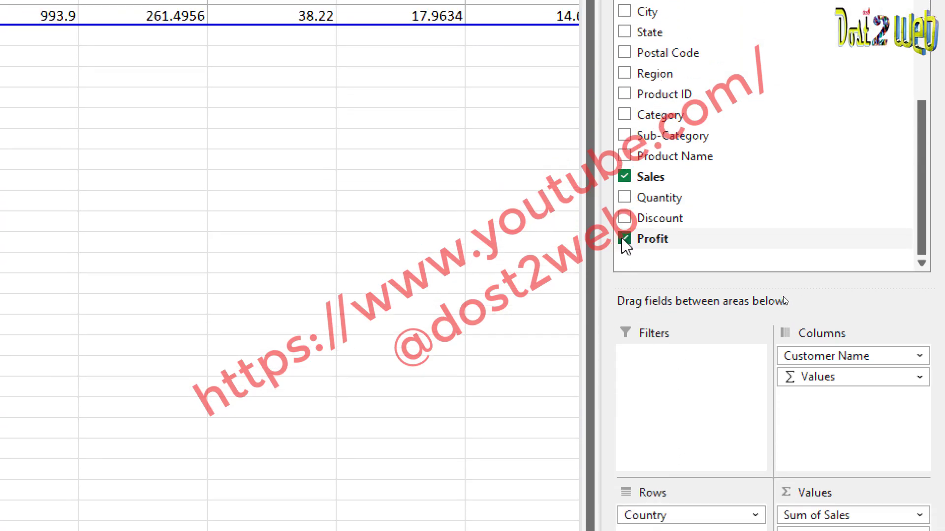
left_click_drag(856, 376, 849, 402)
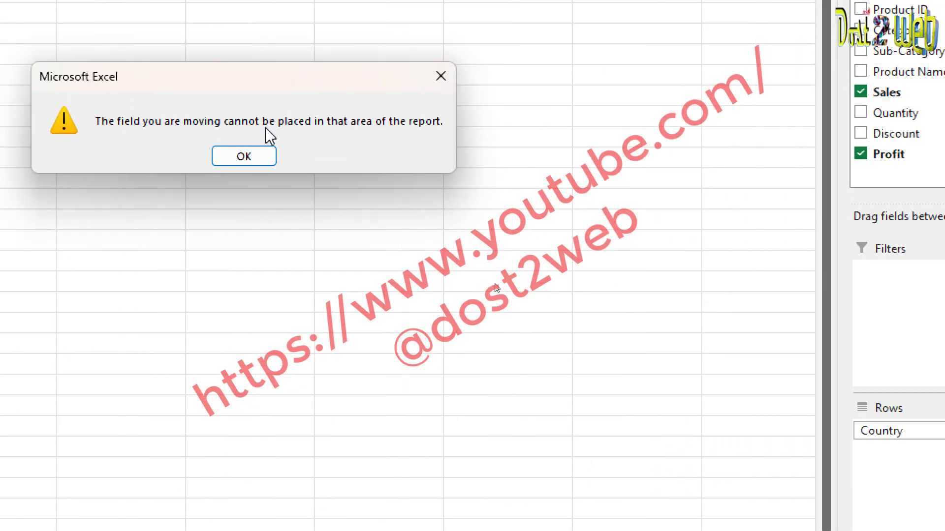
left_click(245, 156)
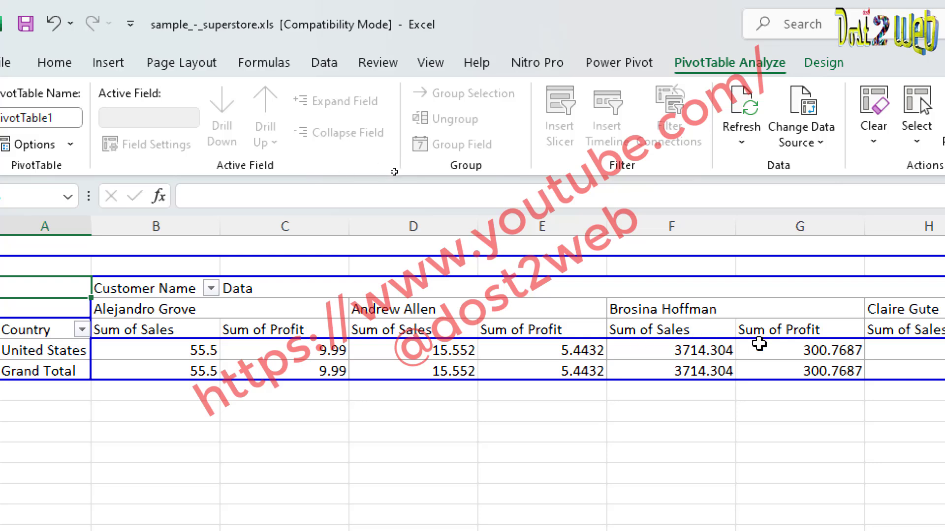
Step: Insert a 2-D clustered column PivotChart from the PivotTable and enlarge it by extending its left and upper edges
mouse_move(655, 355)
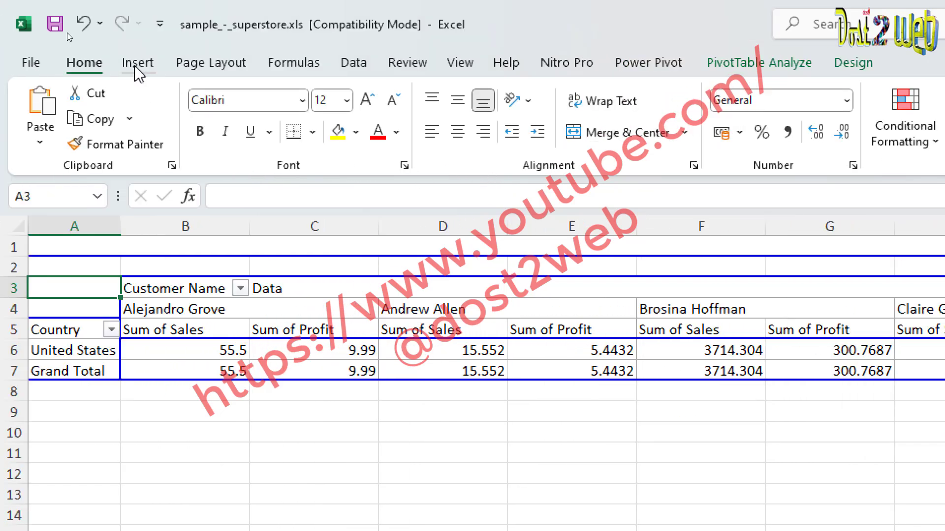
left_click(108, 65)
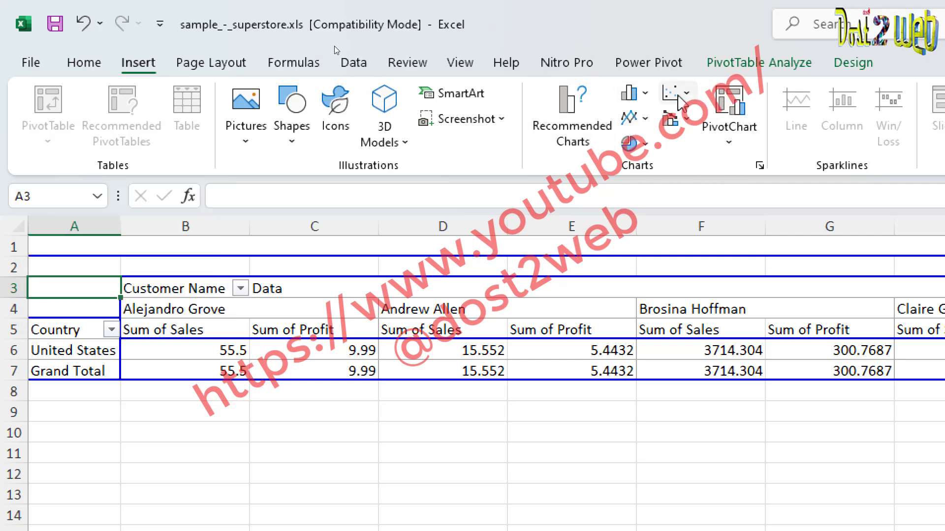
left_click(644, 93)
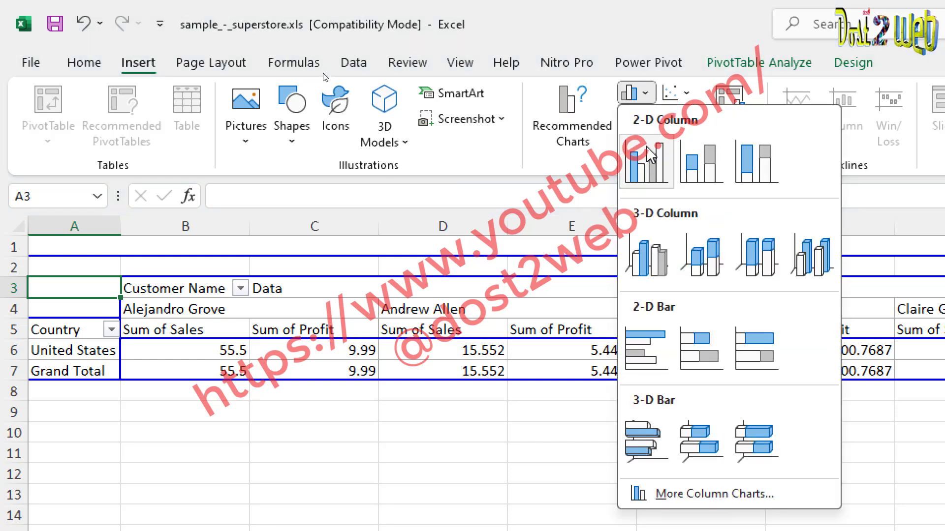
left_click(646, 162)
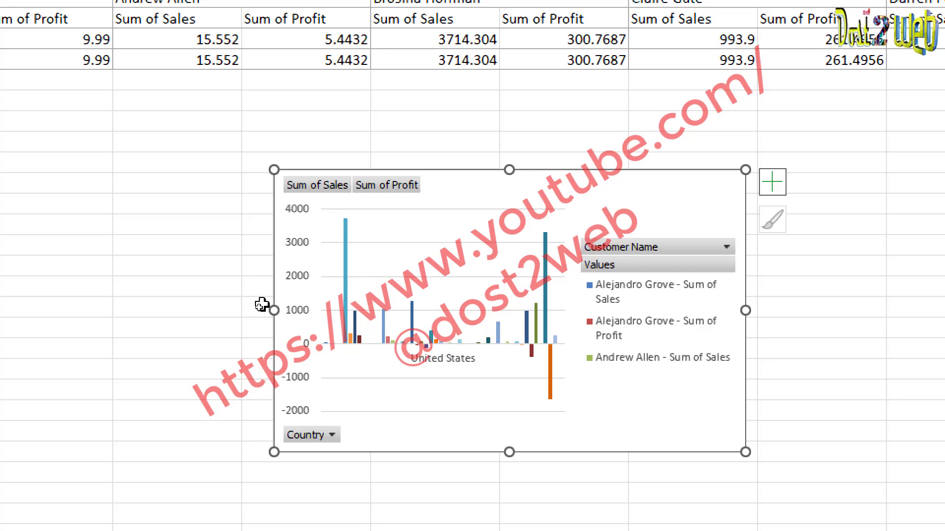
left_click_drag(274, 310, 81, 314)
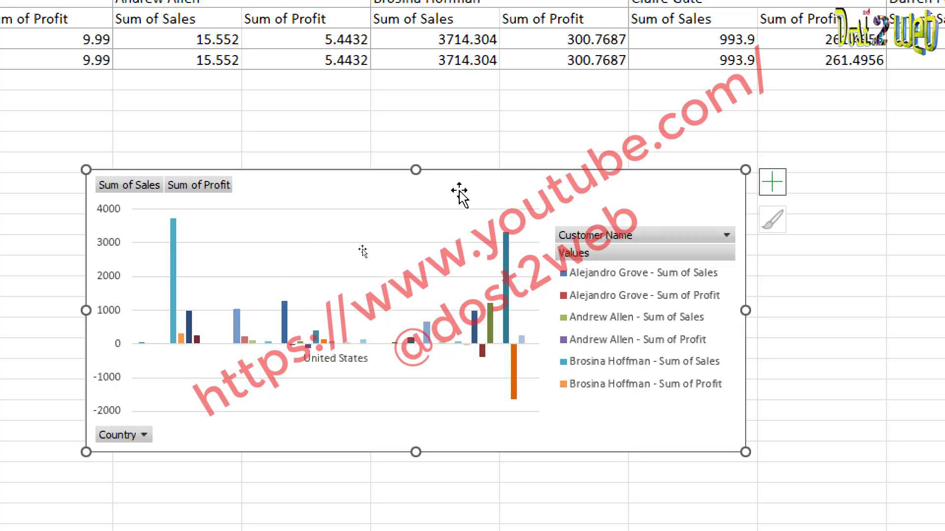
left_click_drag(416, 169, 410, 92)
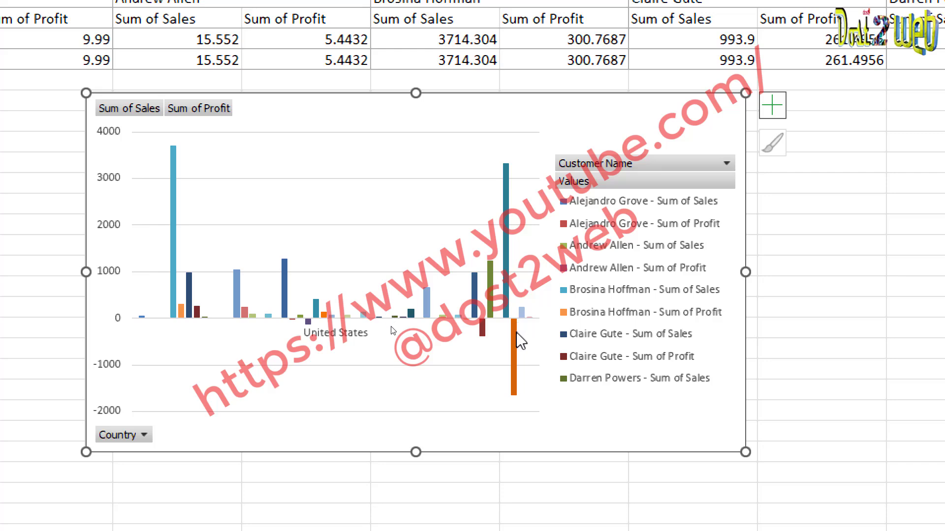
Step: Sort the chart's Customer Name field from A to Z, and switch the order to Z to A
left_click(721, 163)
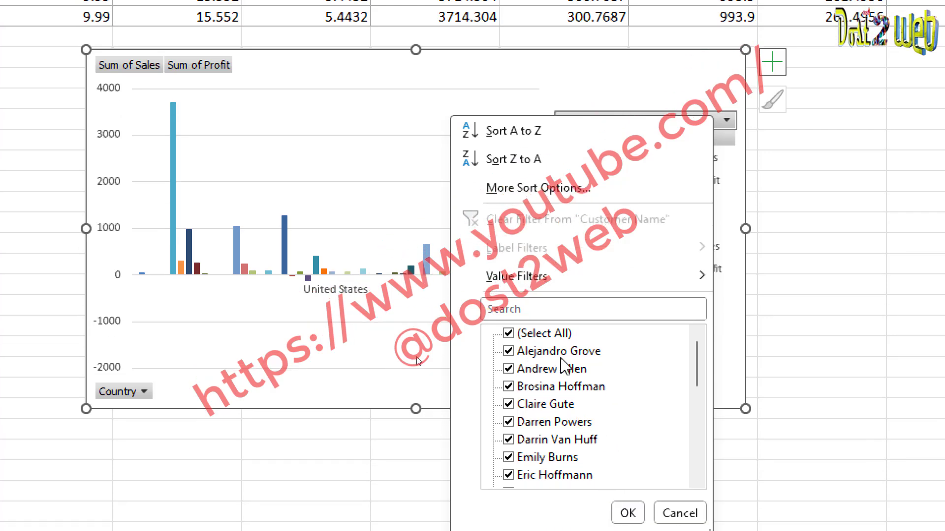
left_click(544, 134)
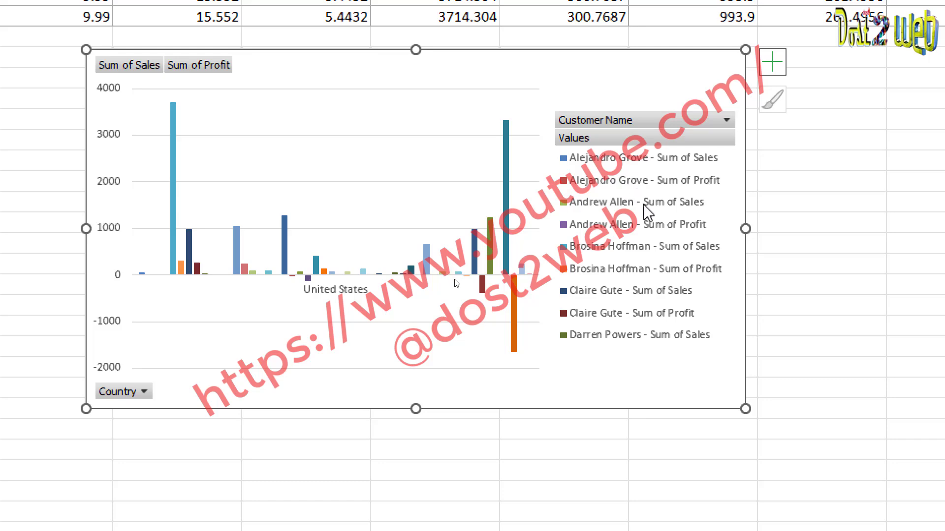
left_click(618, 121)
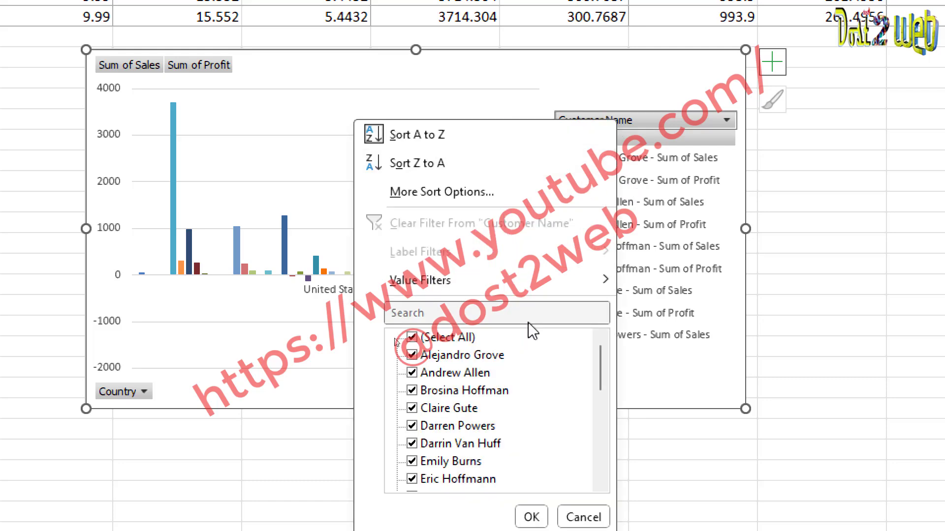
left_click(433, 169)
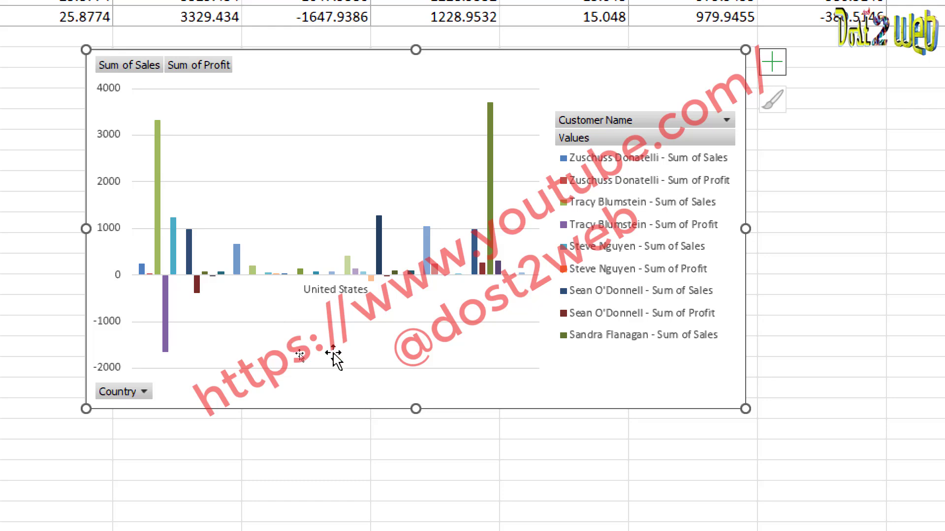
Step: Examine each customer's Sum of Sales and Sum of Profit in the PivotTable against the chart's columns and legend
scroll(329, 145, "up", 2)
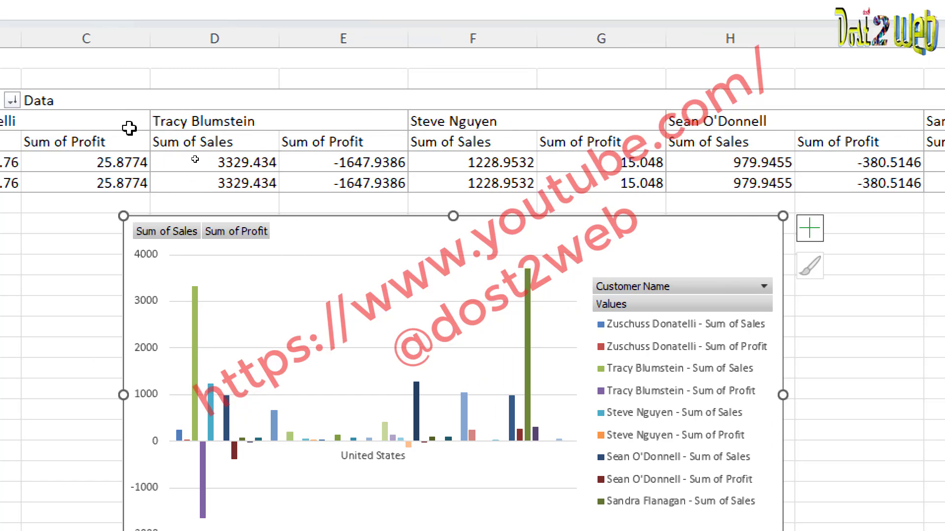
mouse_move(418, 178)
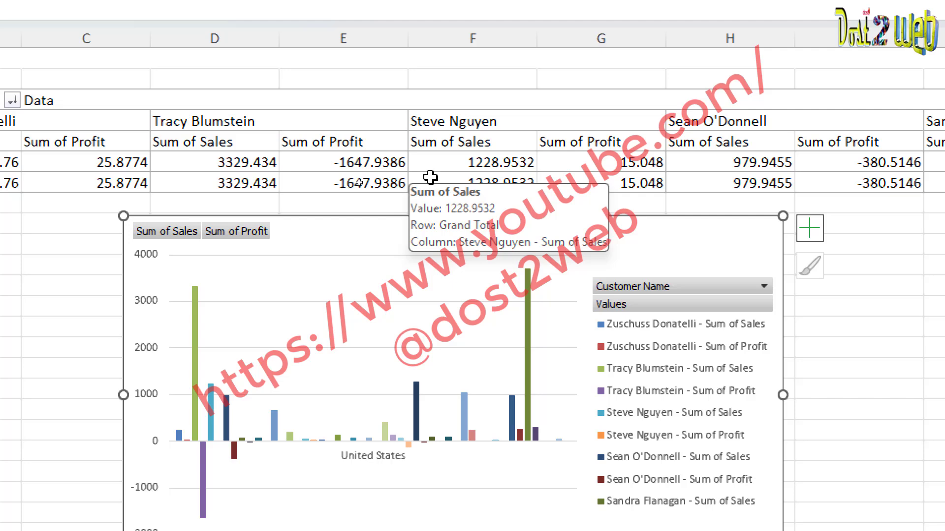
mouse_move(517, 166)
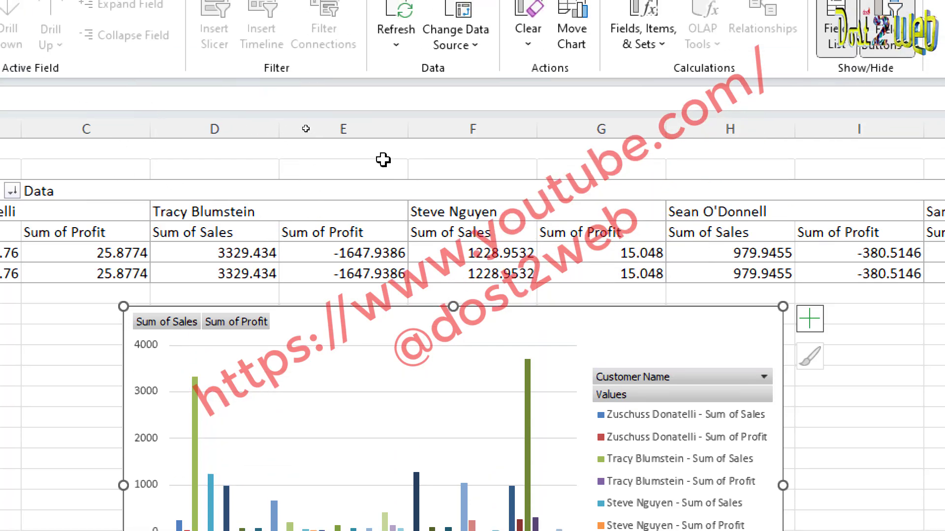
mouse_move(342, 262)
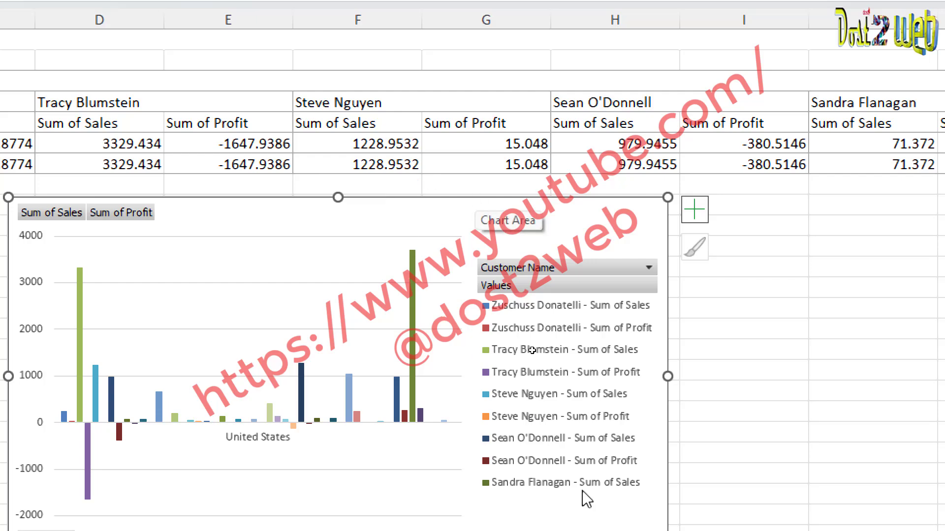
key("Escape")
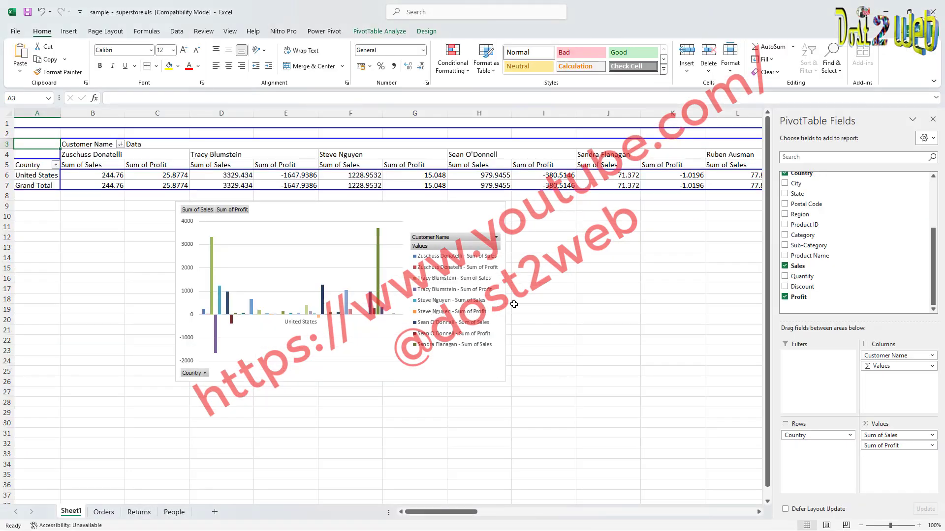